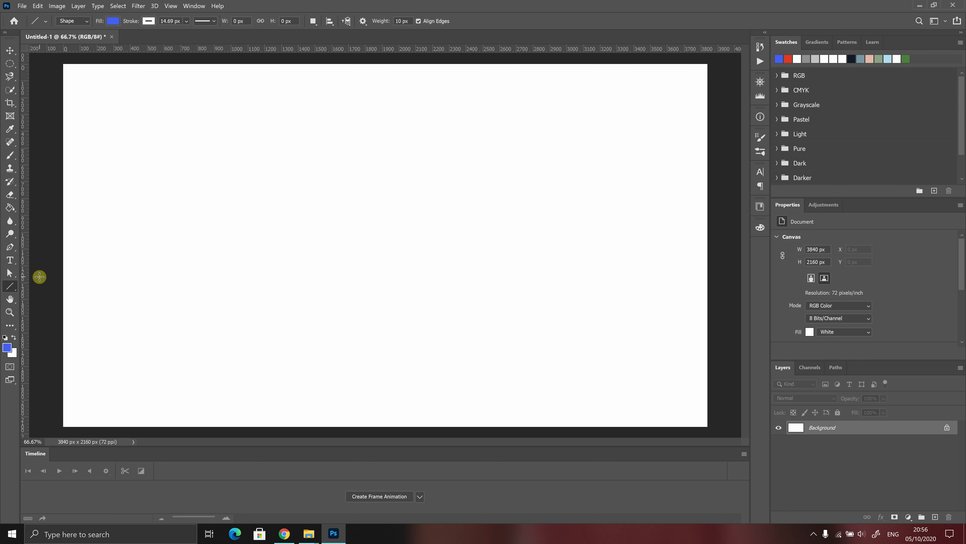
Set up the Rectangle Tool in Shape mode with a yellow stroke, colour fffc00.
left_click(11, 293)
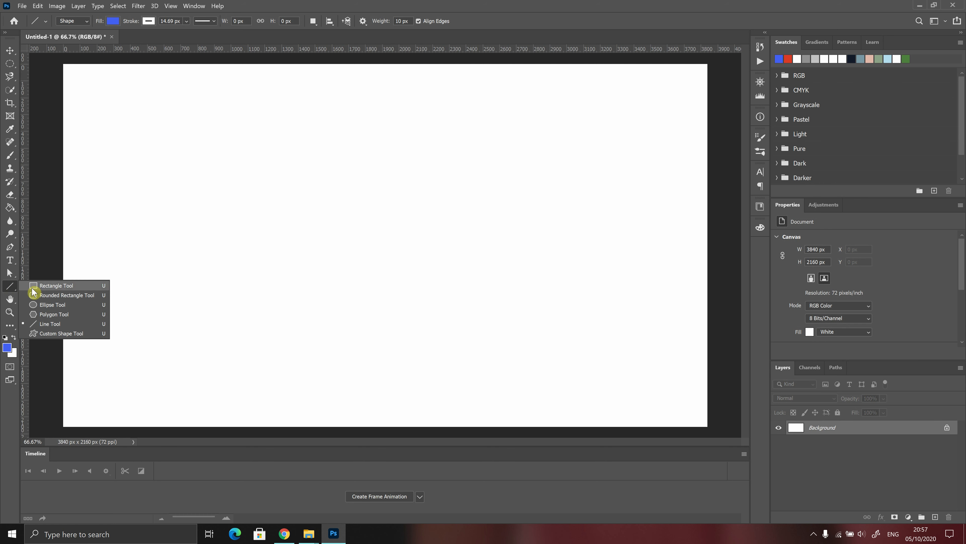
left_click(76, 286)
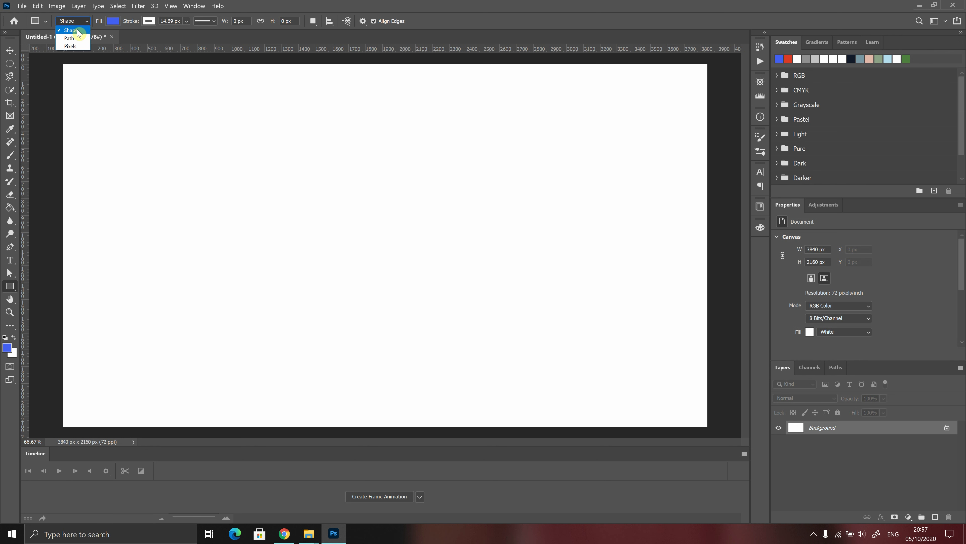
left_click(78, 30)
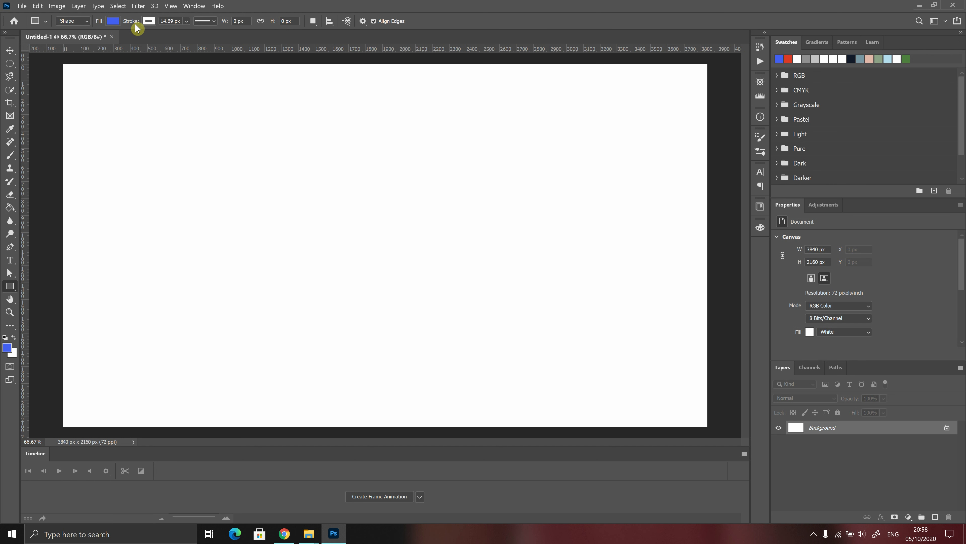
left_click(149, 23)
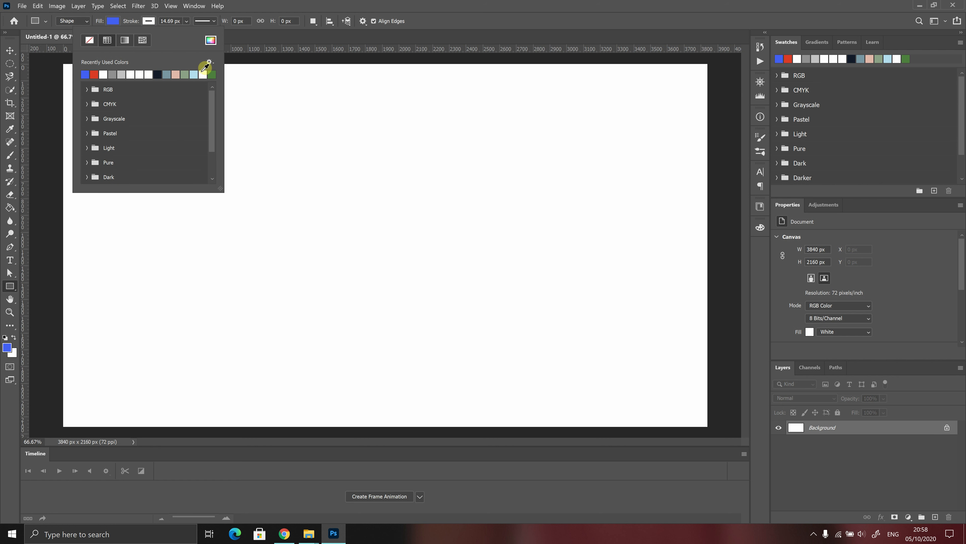
left_click(208, 42)
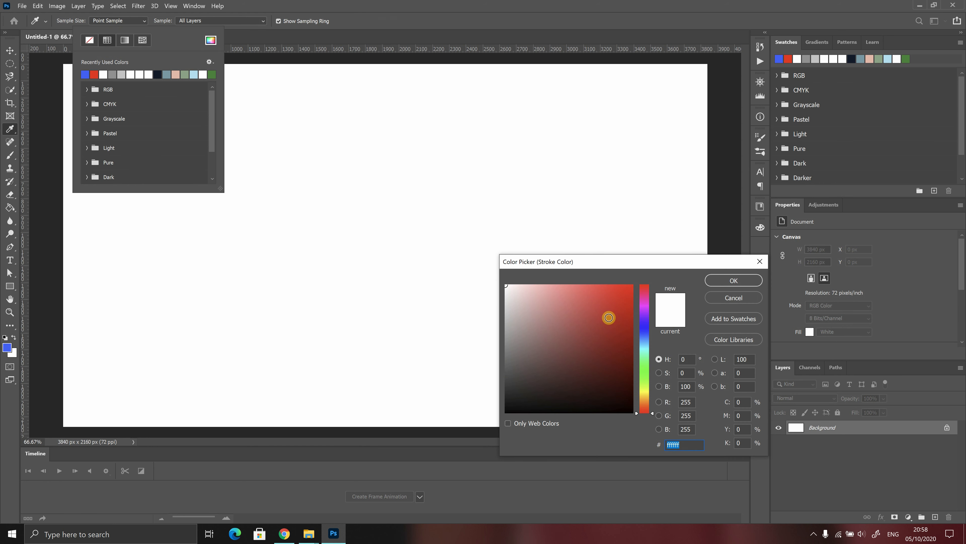
mouse_move(580, 266)
left_mouse_down()
mouse_move(332, 139)
mouse_move(370, 106)
left_mouse_up()
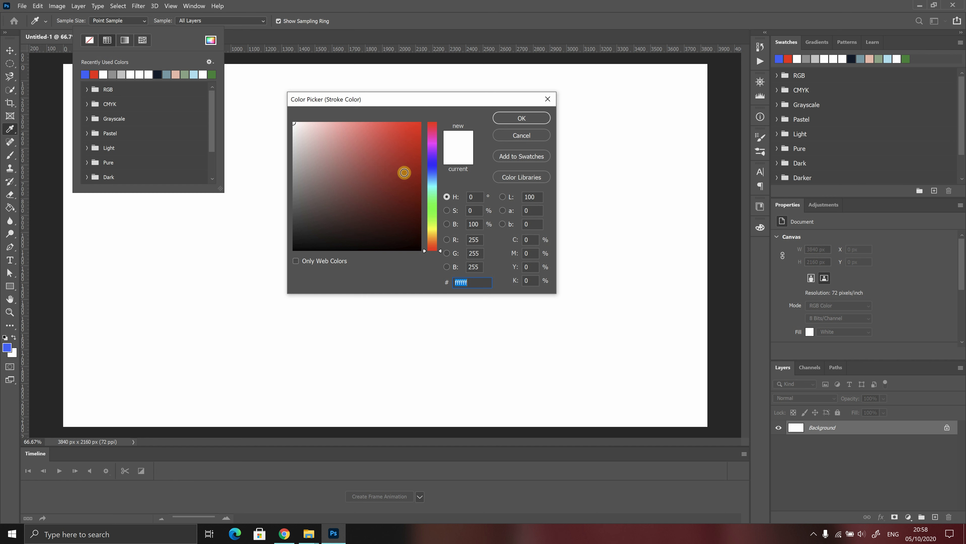
left_click_drag(438, 249, 441, 234)
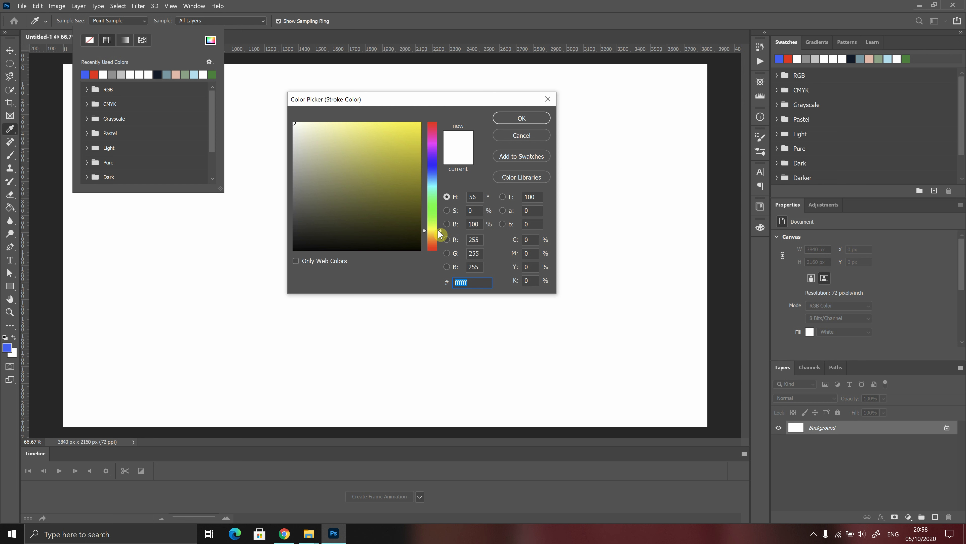
type("fffc00")
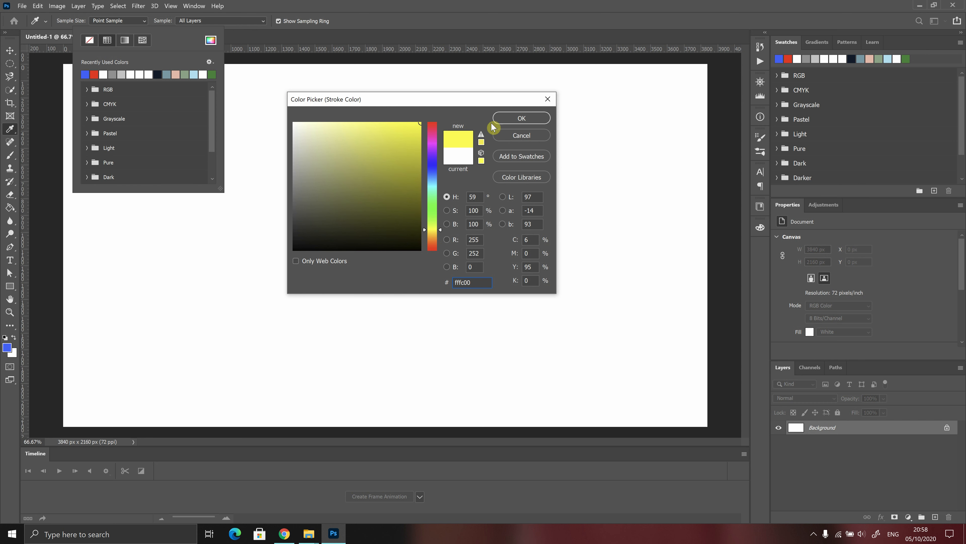
left_click(510, 118)
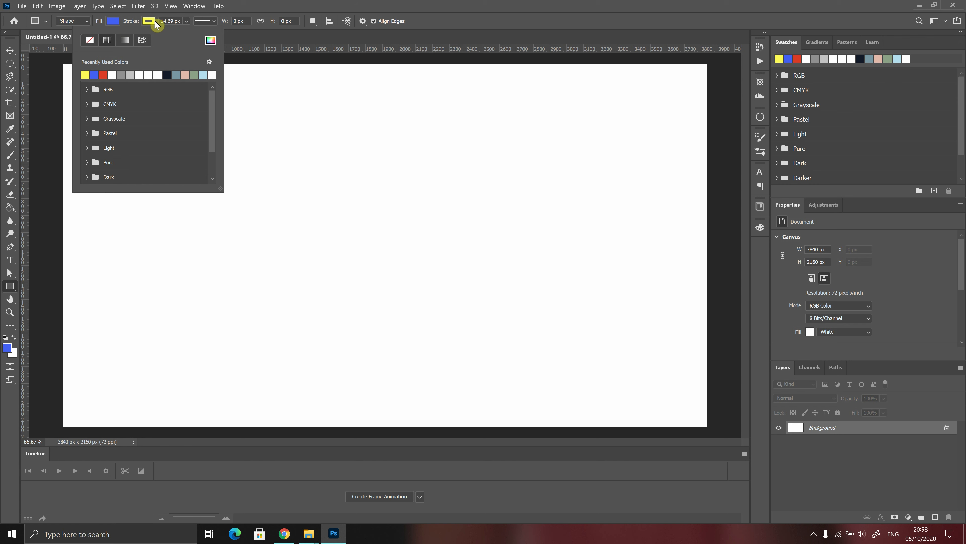
left_click(259, 6)
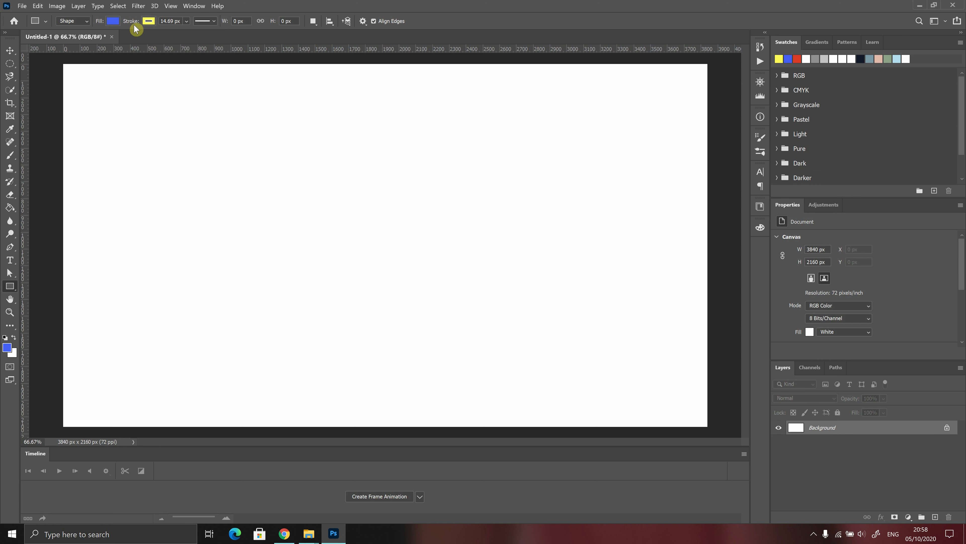
Set the stroke width to 20.46 px and draw a rectangle about 1087 × 988 px left of the canvas centre.
left_click(186, 25)
mouse_move(214, 32)
left_mouse_down()
mouse_move(227, 32)
mouse_move(187, 30)
mouse_move(202, 33)
left_mouse_up()
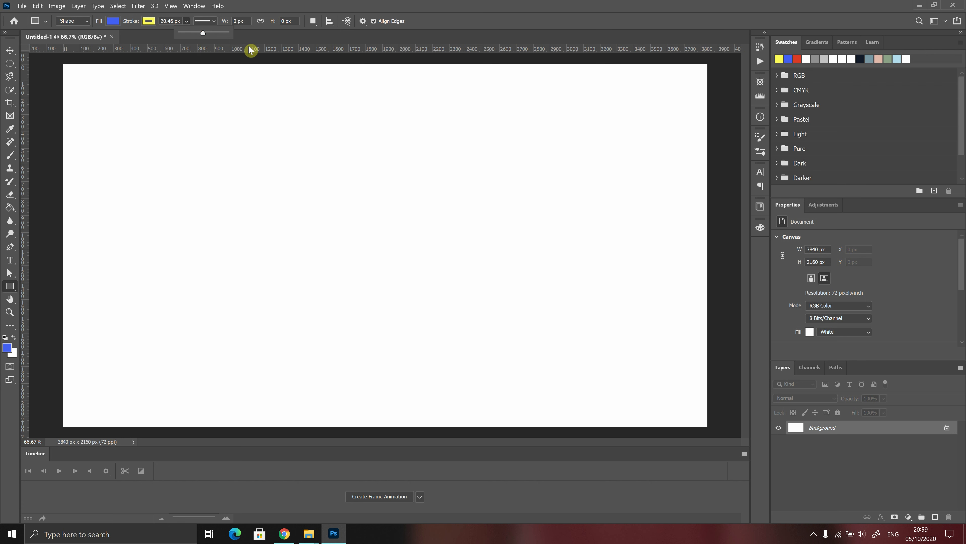
left_click(471, 40)
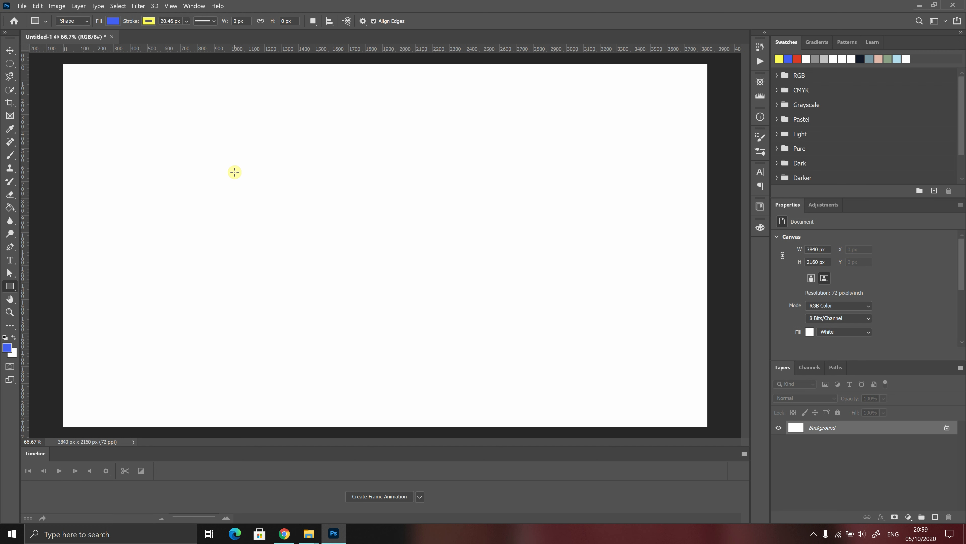
left_click_drag(237, 157, 420, 322)
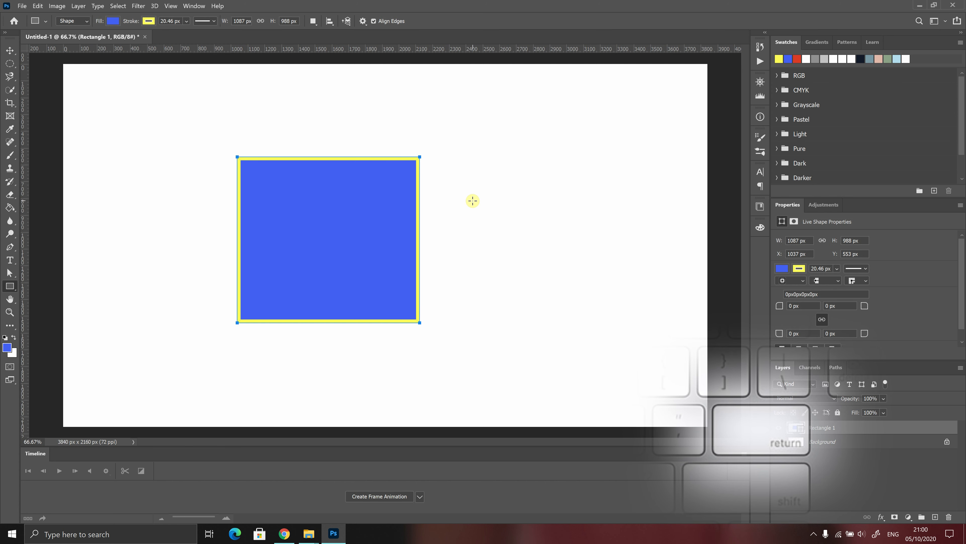
key("Return")
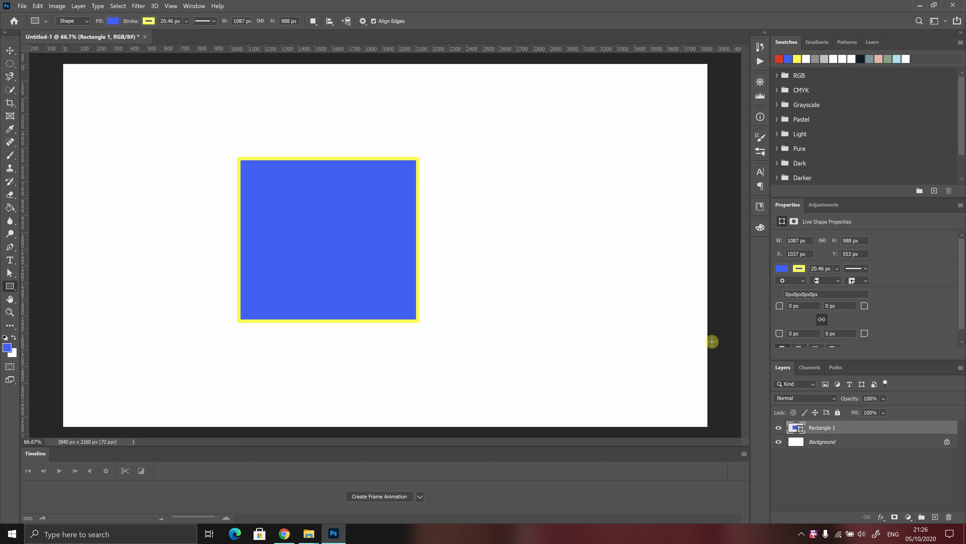
Add a new layer and set up the Ellipse Tool with no fill and a blue stroke.
left_click(936, 517)
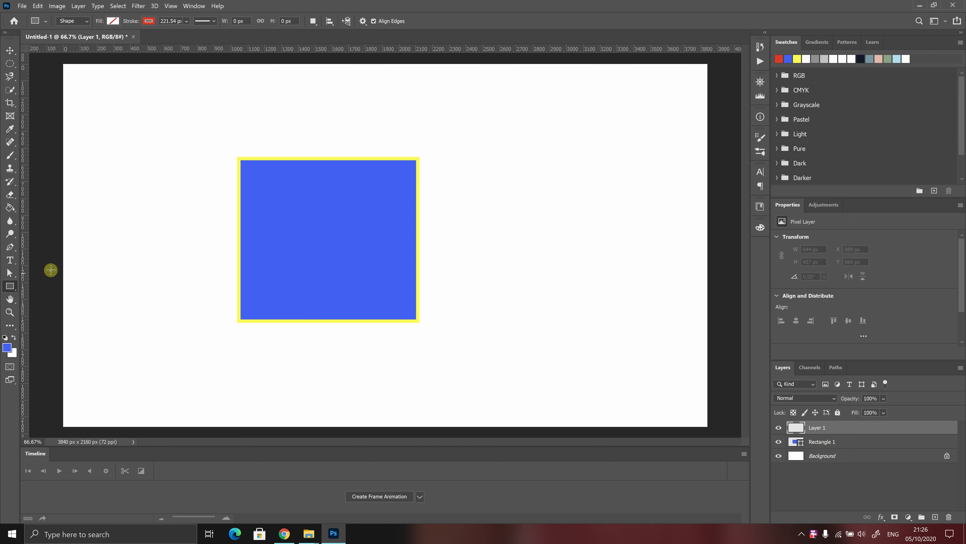
right_click(10, 289)
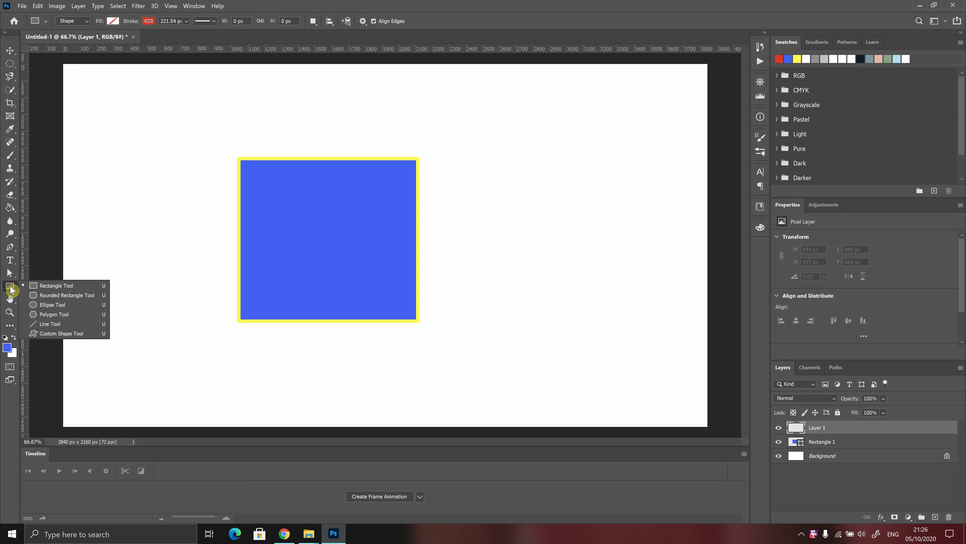
left_click(73, 305)
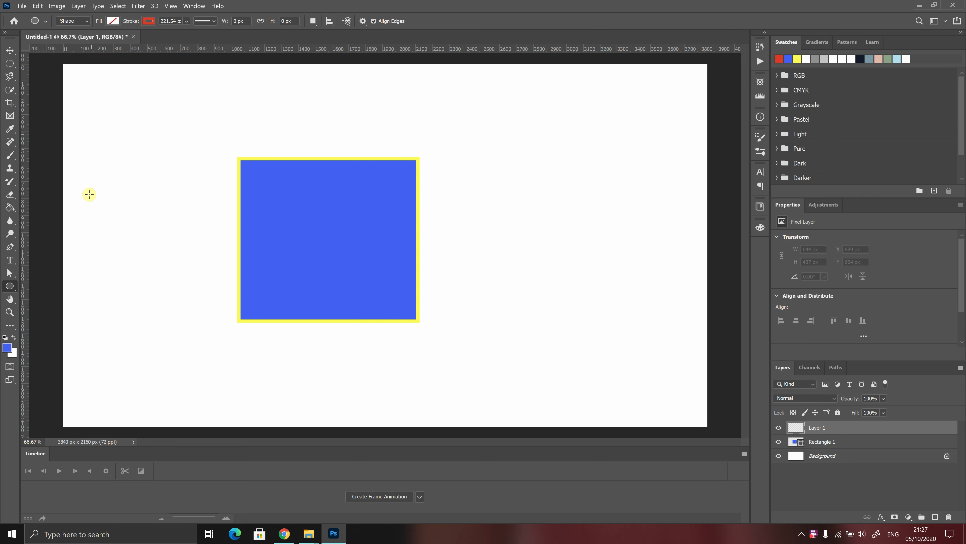
left_click(113, 21)
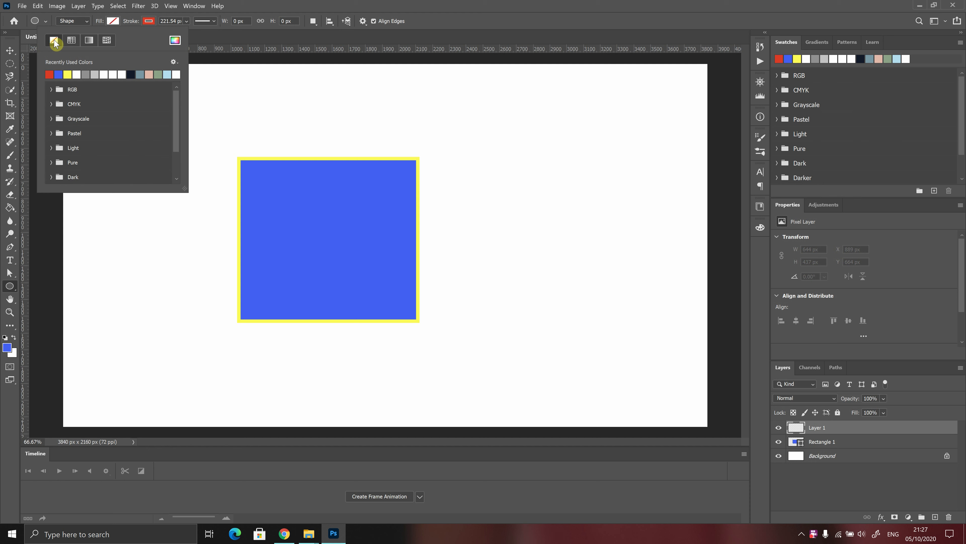
left_click(127, 25)
left_click(148, 21)
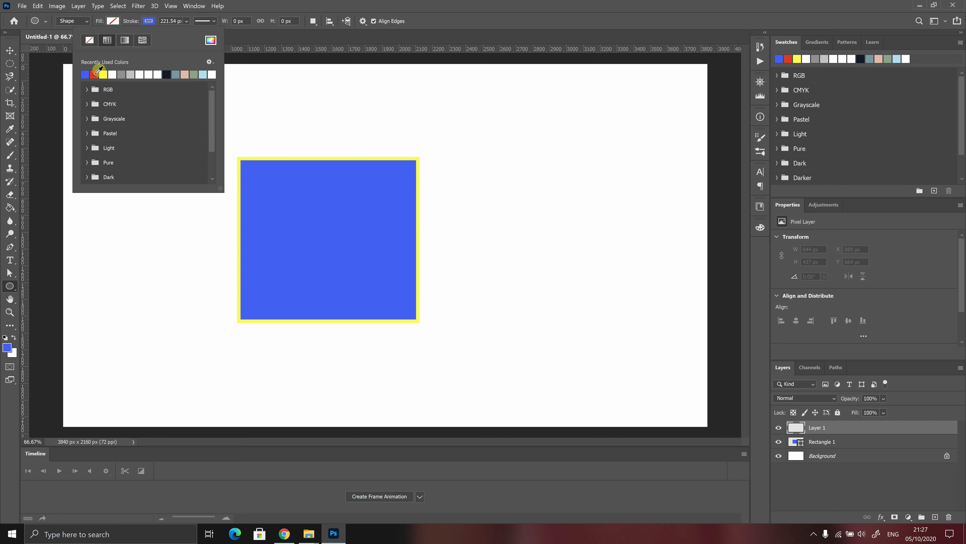
left_click(278, 3)
Set the stroke width to 199.38 px and draw an ellipse about 1214 × 1159 px to the right of the rectangle.
left_click(185, 21)
mouse_move(174, 38)
left_mouse_down()
mouse_move(209, 37)
mouse_move(175, 36)
left_mouse_up()
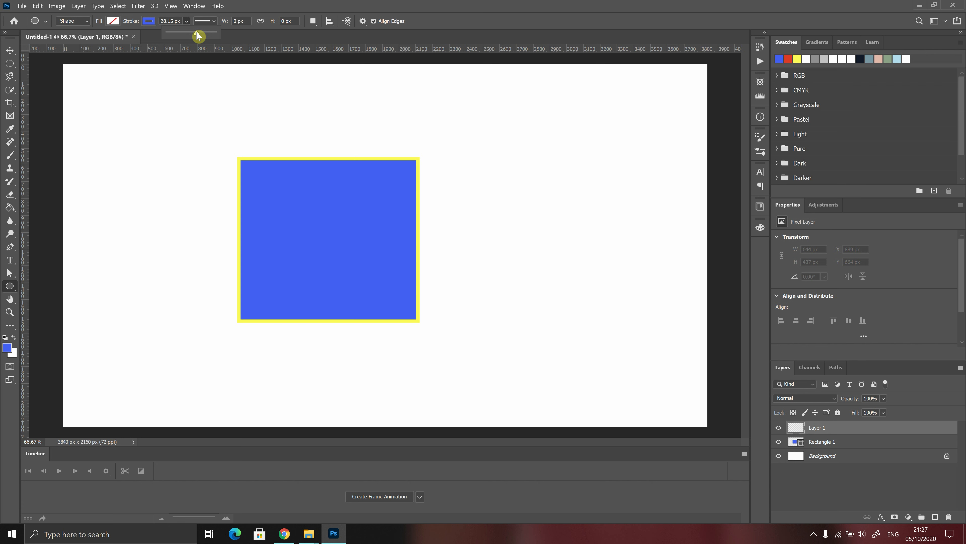
left_click_drag(211, 36, 210, 36)
left_click(285, 7)
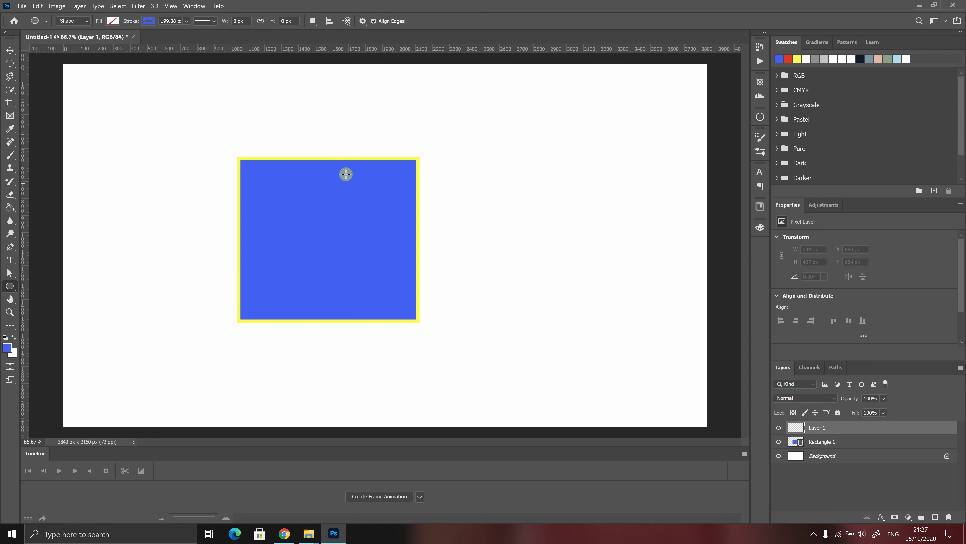
mouse_move(454, 110)
left_mouse_down()
mouse_move(470, 140)
mouse_move(668, 316)
mouse_move(661, 303)
left_mouse_up()
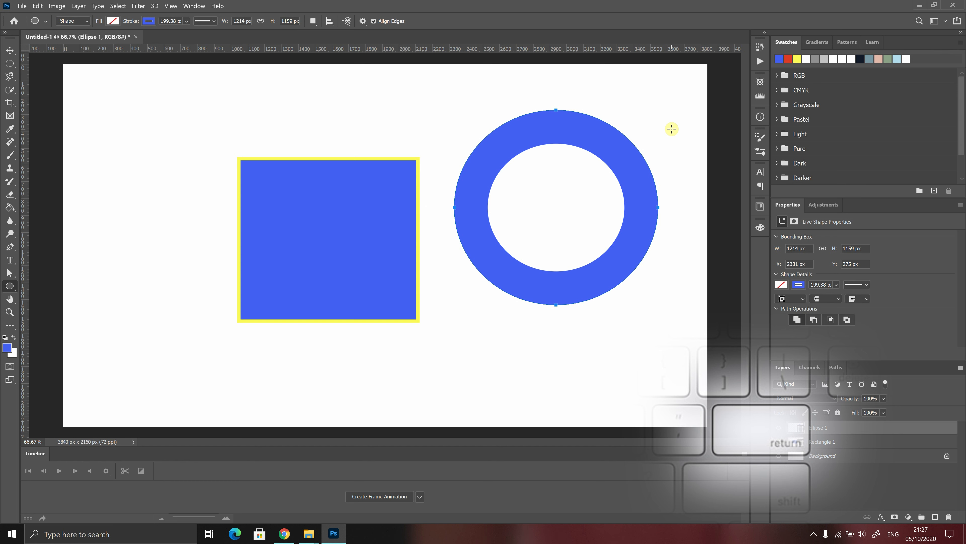
key("Return")
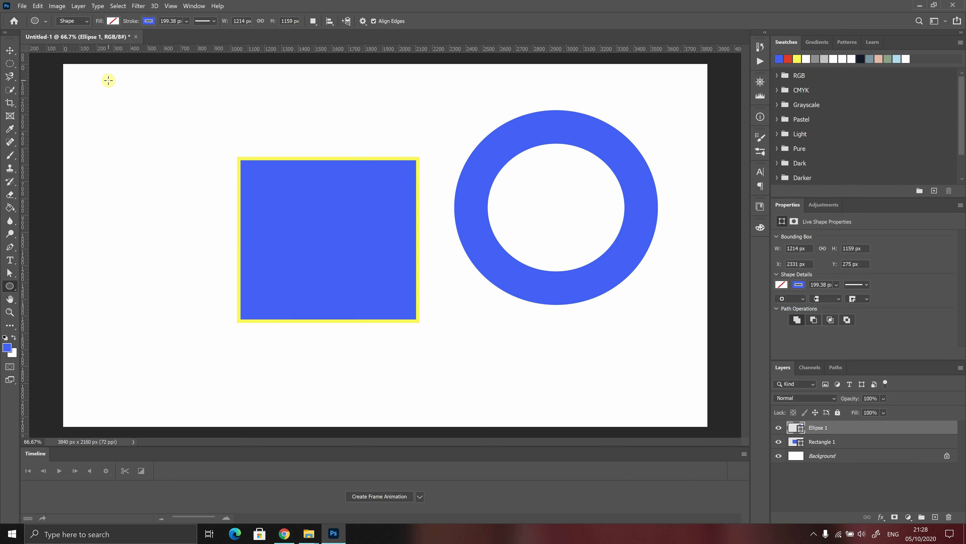
left_click(811, 536)
left_click(809, 514)
Add a new layer and set up the Line Tool with a red stroke.
left_click(9, 289)
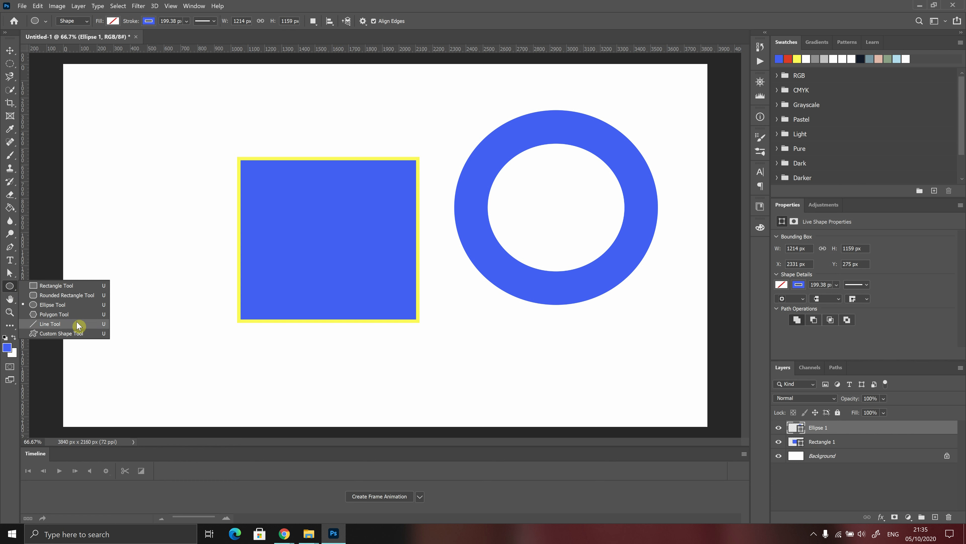
left_click(60, 324)
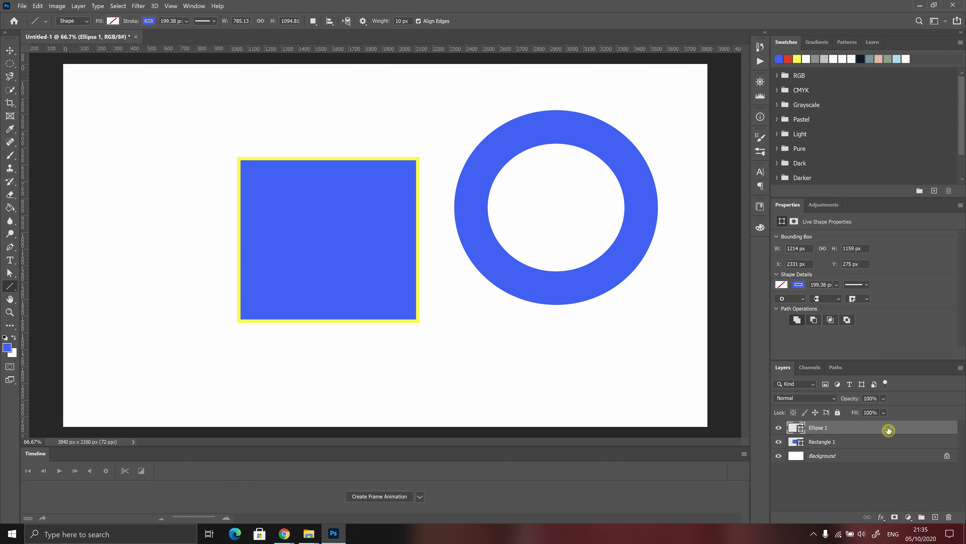
left_click(935, 516)
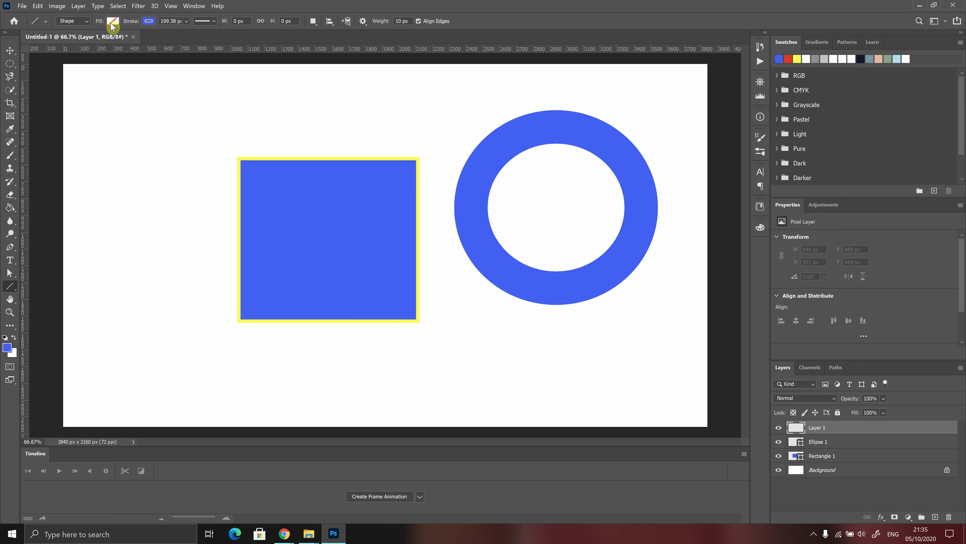
left_click(148, 21)
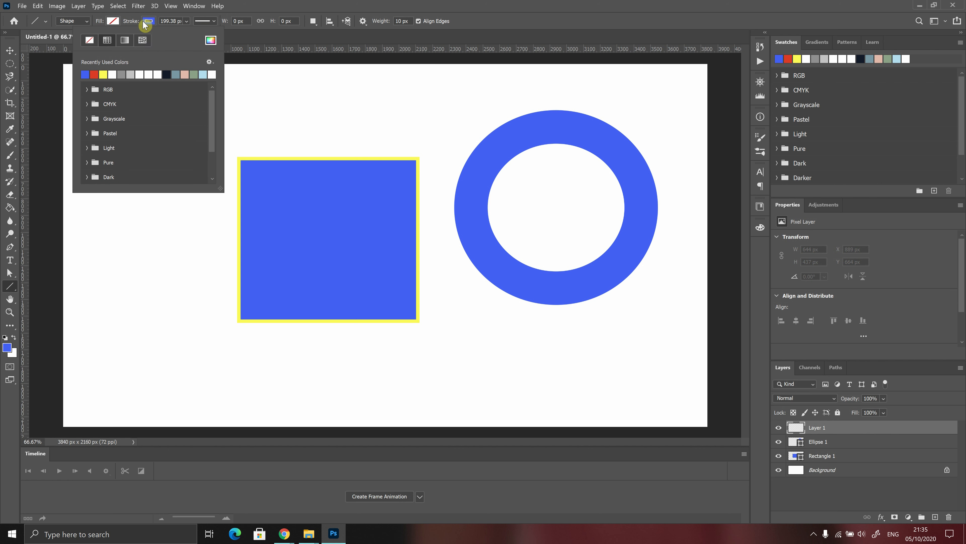
left_click(95, 75)
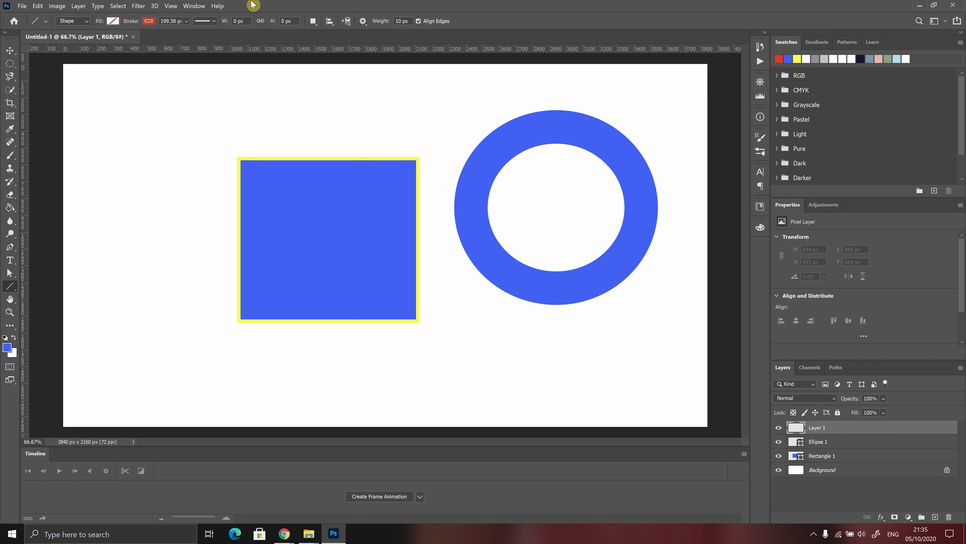
Set the stroke width to 20.46 px and draw a slightly rising line about 2141 px wide and 129 px high below the rectangle.
left_click(186, 21)
left_click_drag(206, 32, 191, 32)
left_click_drag(169, 363, 530, 343)
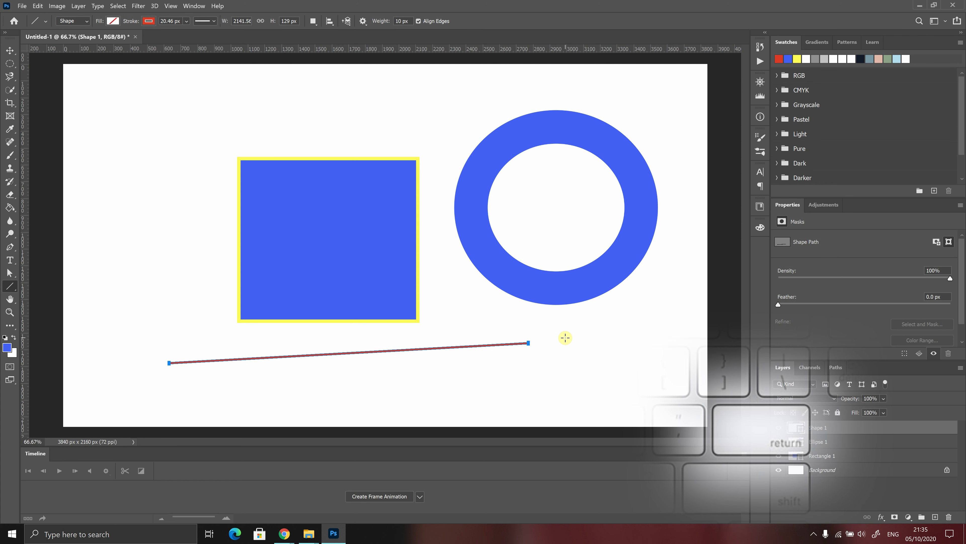
key("Return")
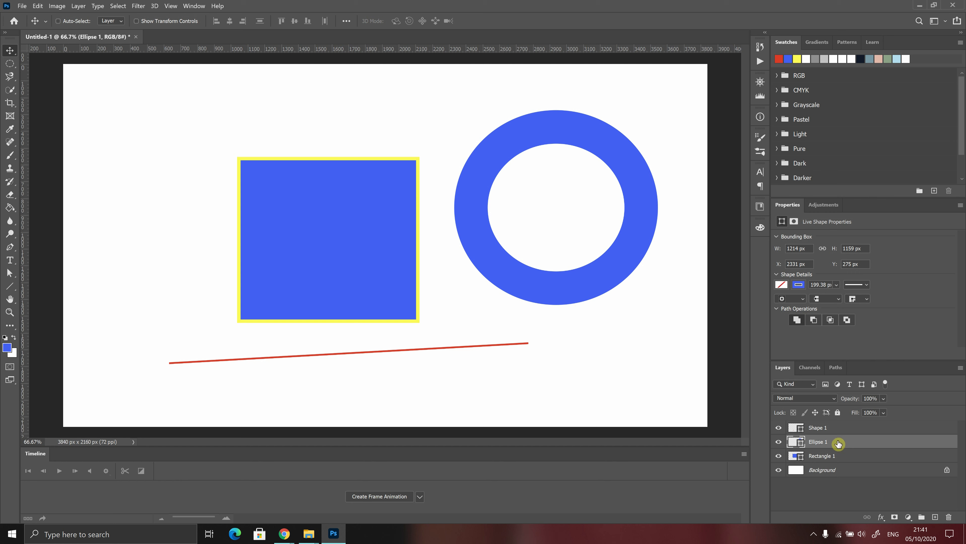
Toggle the Ellipse 1 layer's visibility off and back on, and check which panels are enabled.
left_click(828, 429)
left_click(831, 438)
left_click(779, 442)
left_click(779, 442)
left_click(194, 9)
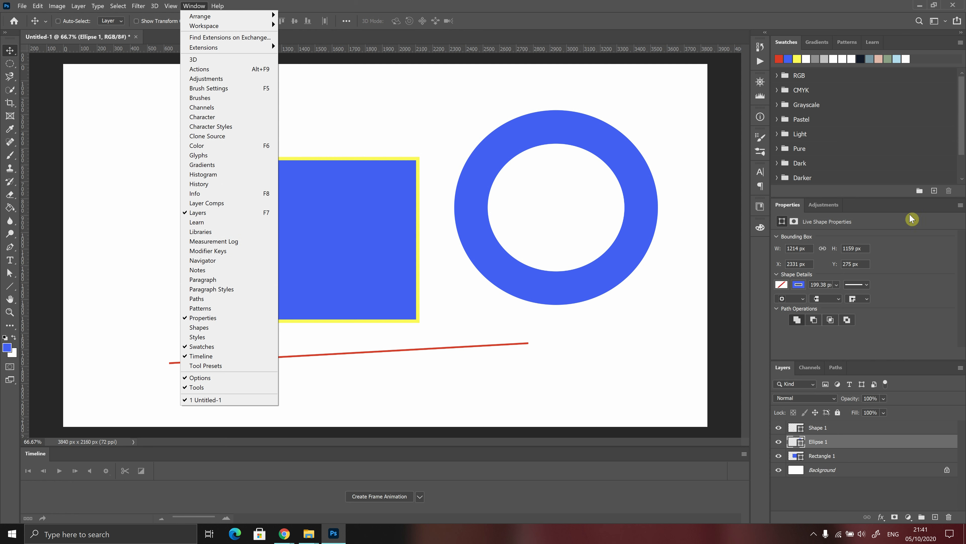
left_click(780, 344)
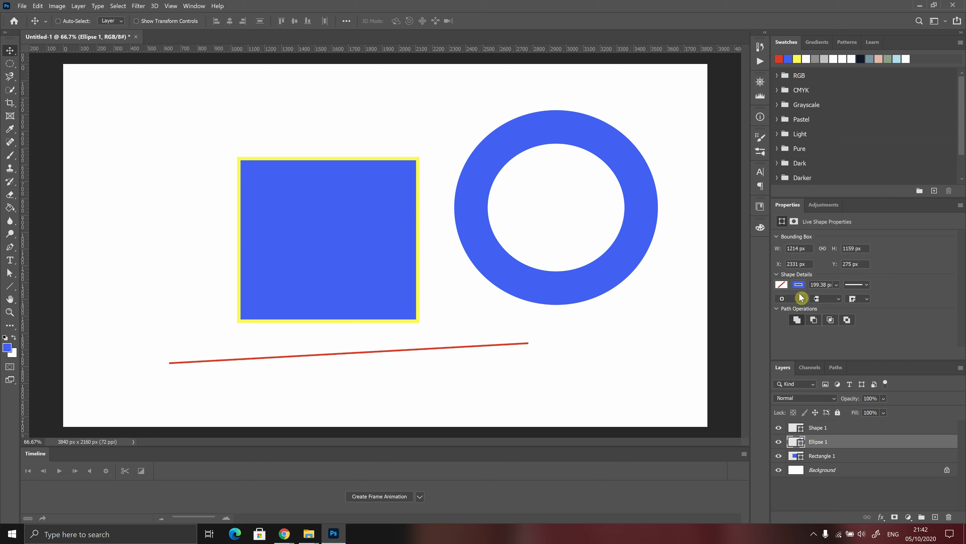
Change the ellipse's stroke colour to red and its stroke width to 24.94 px.
left_click(799, 285)
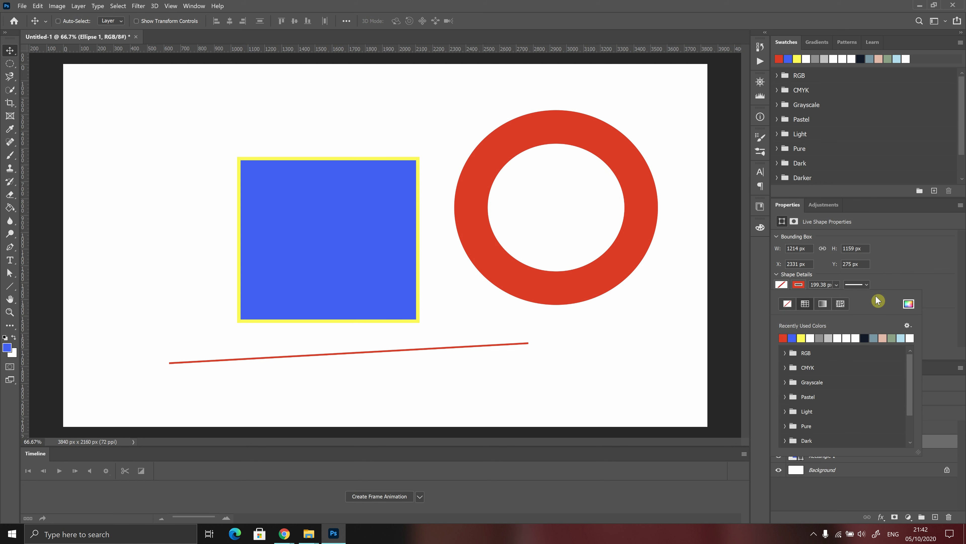
left_click(891, 281)
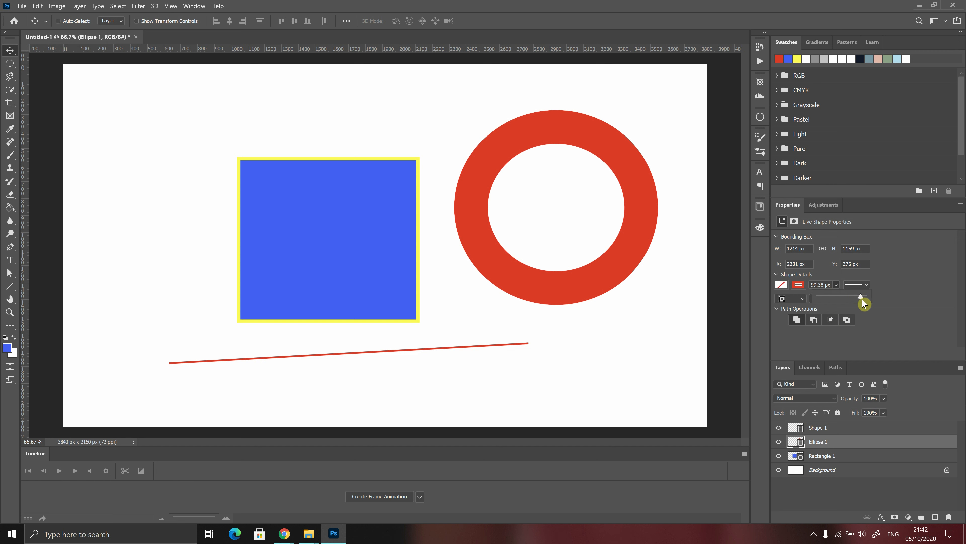
left_click_drag(858, 297, 846, 307)
left_click(893, 297)
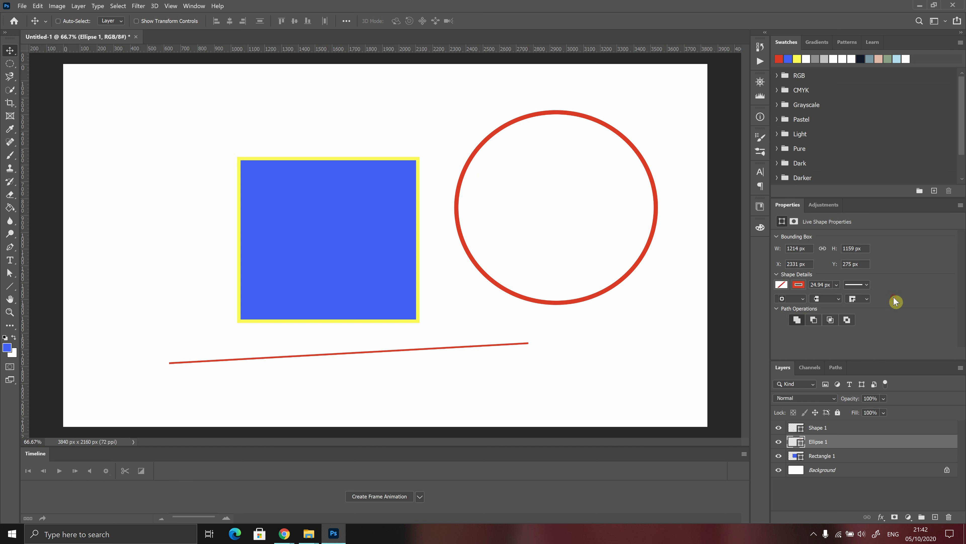
Try the dashed and dotted stroke styles on the ellipse, and return its outline to a solid line.
left_click(866, 284)
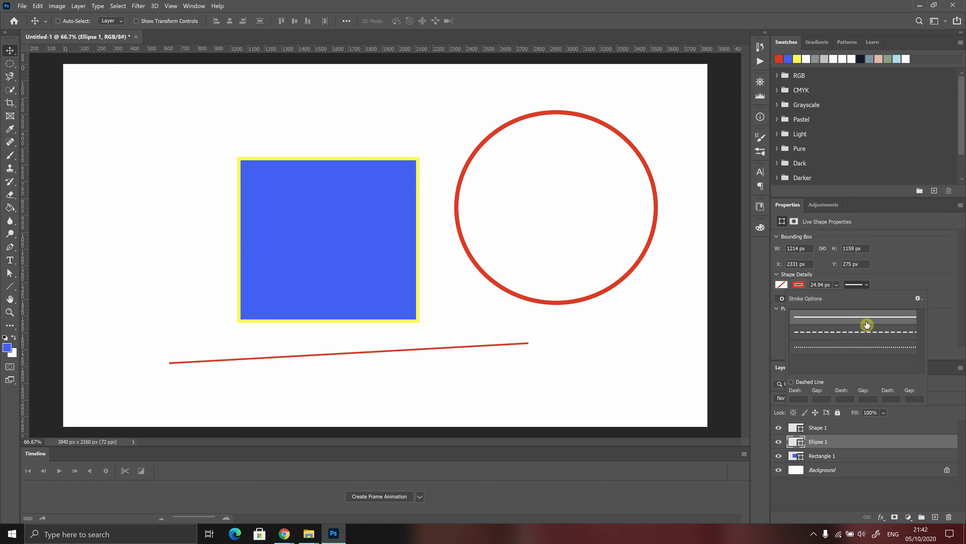
left_click(817, 335)
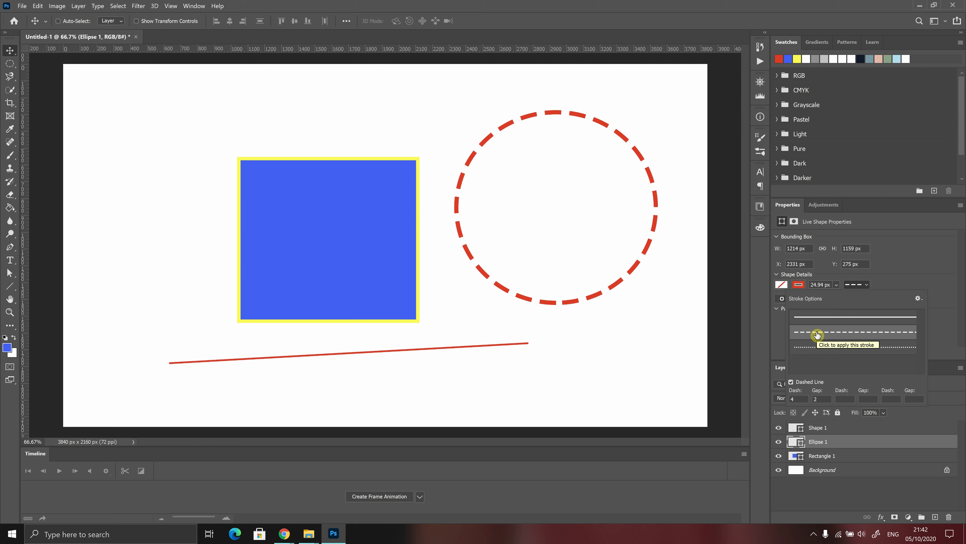
left_click(817, 350)
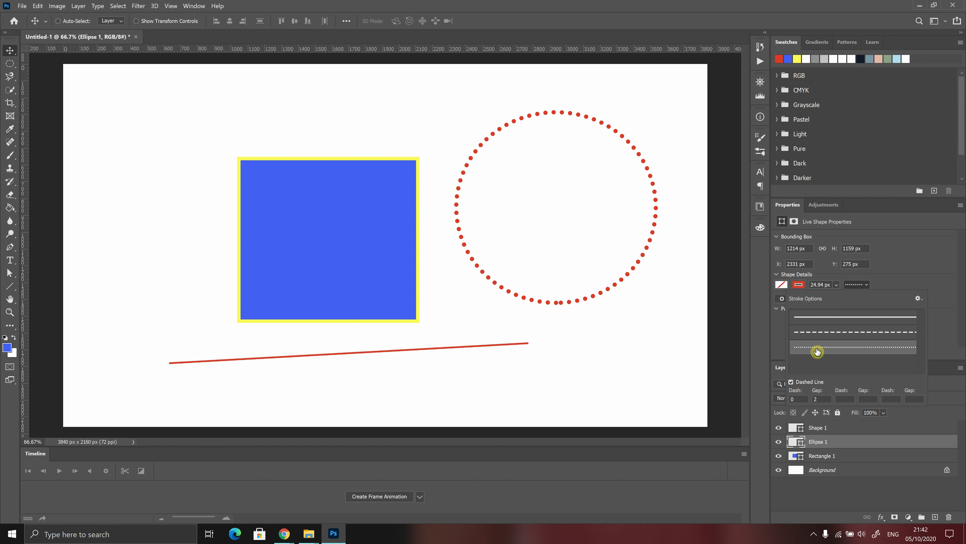
left_click(823, 319)
left_click(935, 246)
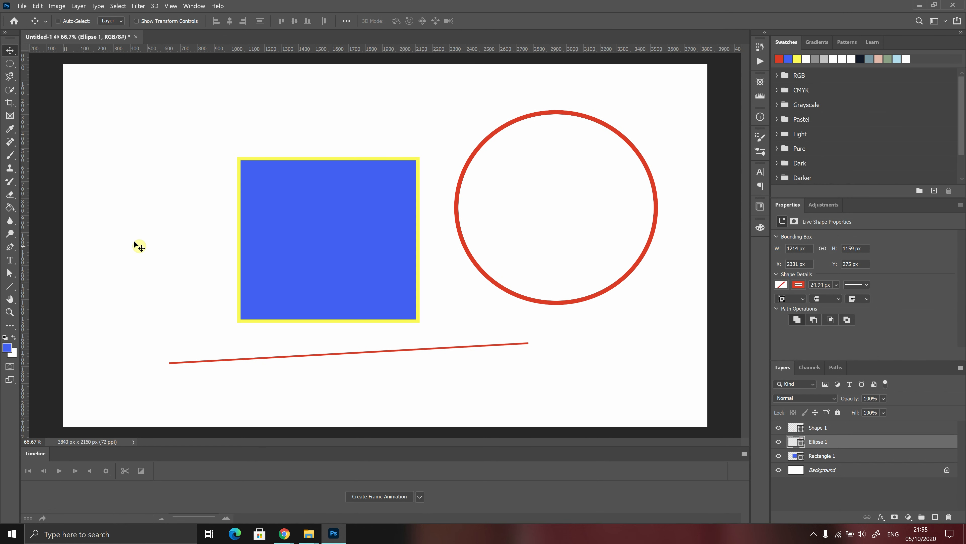
Activate the Eraser tool and rasterize the Ellipse 1 shape layer into a pixel layer.
left_click(10, 195)
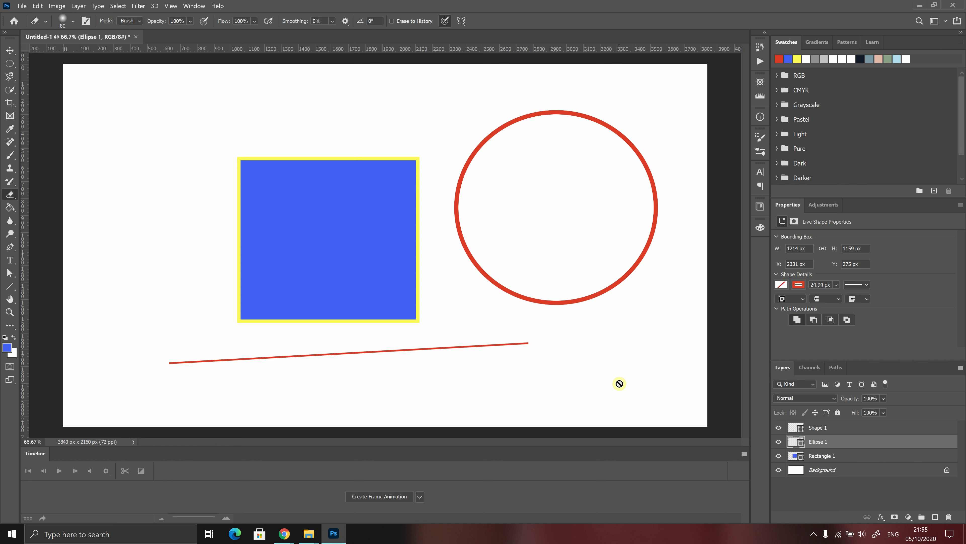
right_click(838, 442)
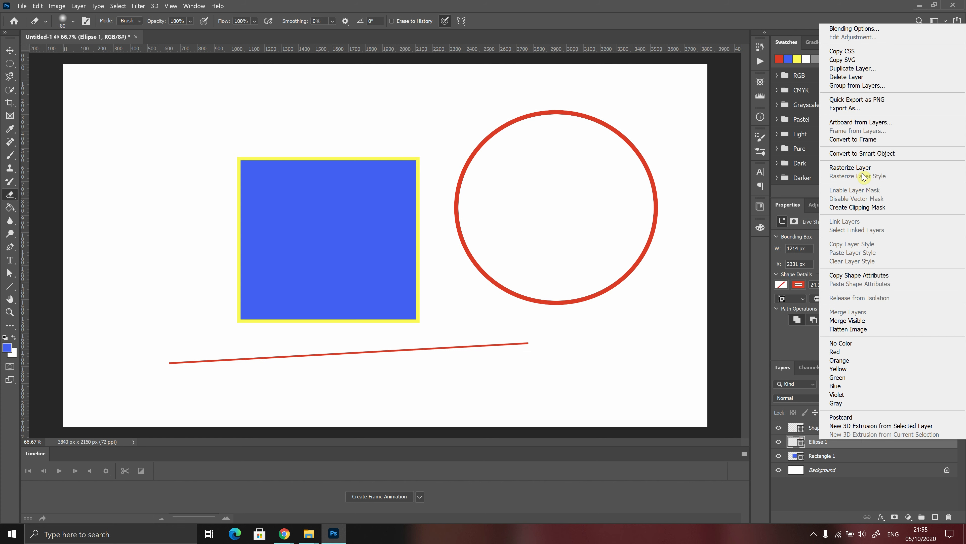
left_click(774, 343)
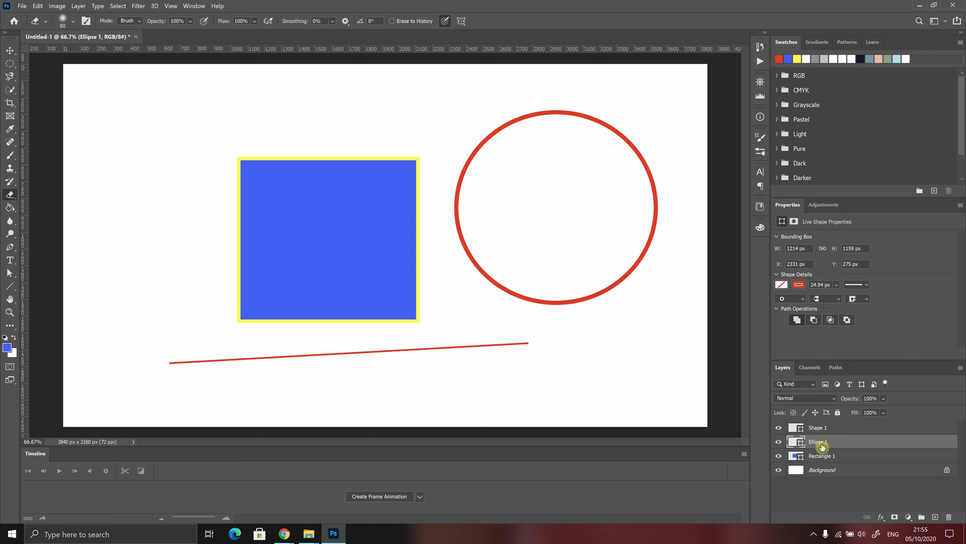
right_click(831, 442)
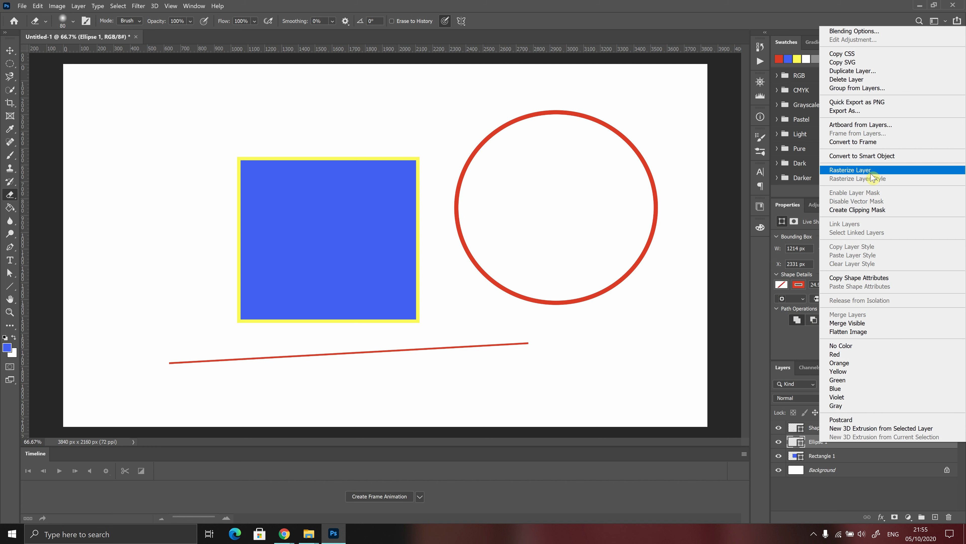
left_click(862, 171)
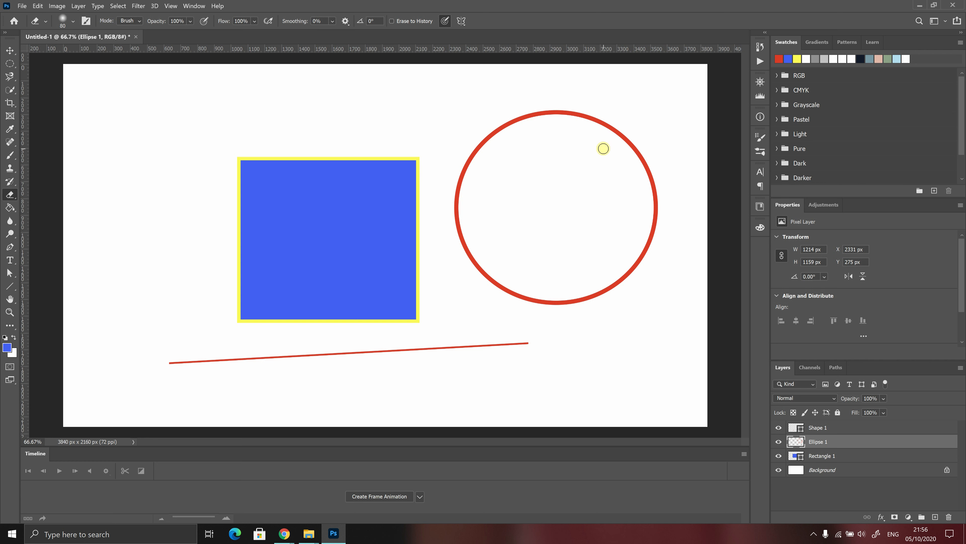
Erase two gaps in the red ellipse outline, one at its upper right and one at its lower left.
mouse_move(622, 128)
left_mouse_down()
mouse_move(610, 145)
mouse_move(630, 123)
mouse_move(611, 158)
mouse_move(637, 127)
mouse_move(615, 156)
mouse_move(639, 129)
mouse_move(624, 153)
mouse_move(647, 137)
mouse_move(623, 169)
mouse_move(652, 133)
left_mouse_up()
left_click(487, 275)
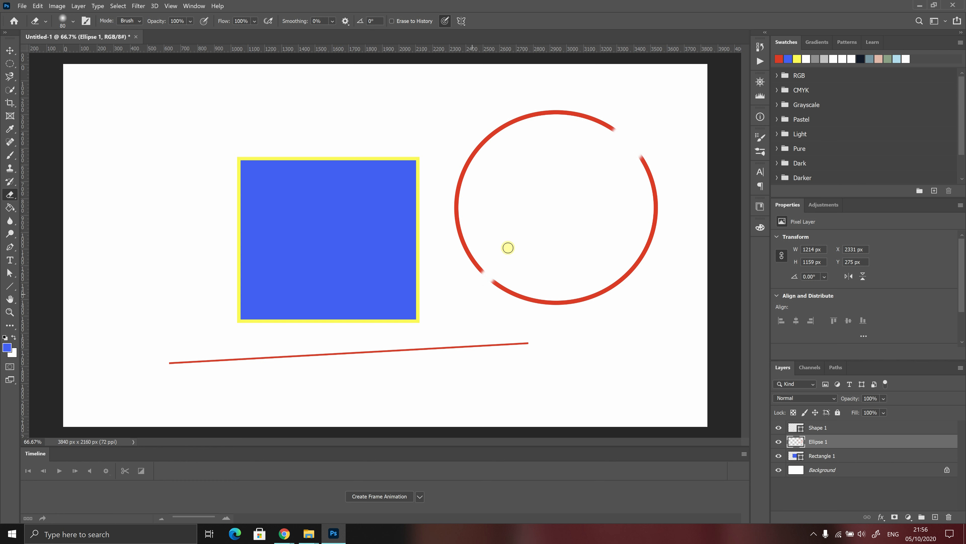
mouse_move(471, 290)
left_mouse_down()
mouse_move(508, 239)
mouse_move(467, 287)
mouse_move(491, 265)
left_mouse_up()
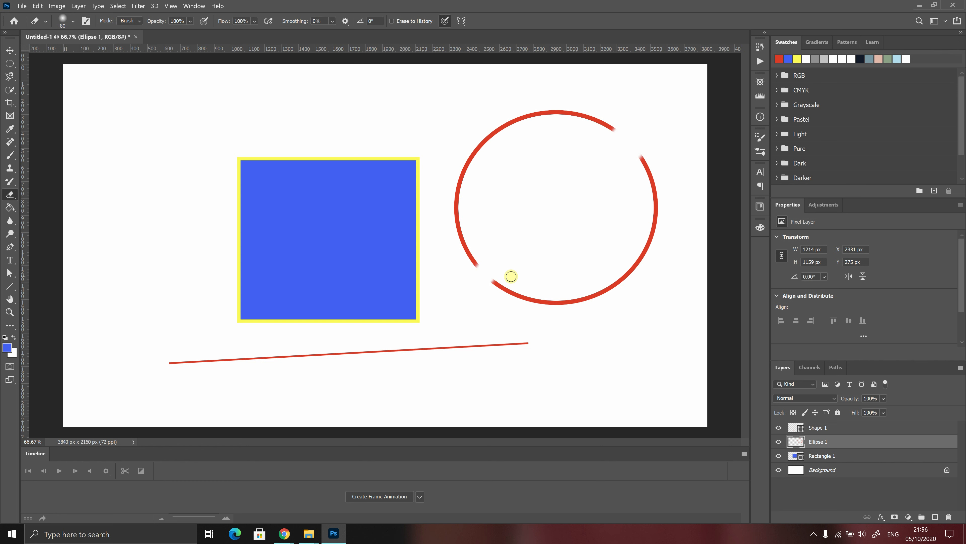